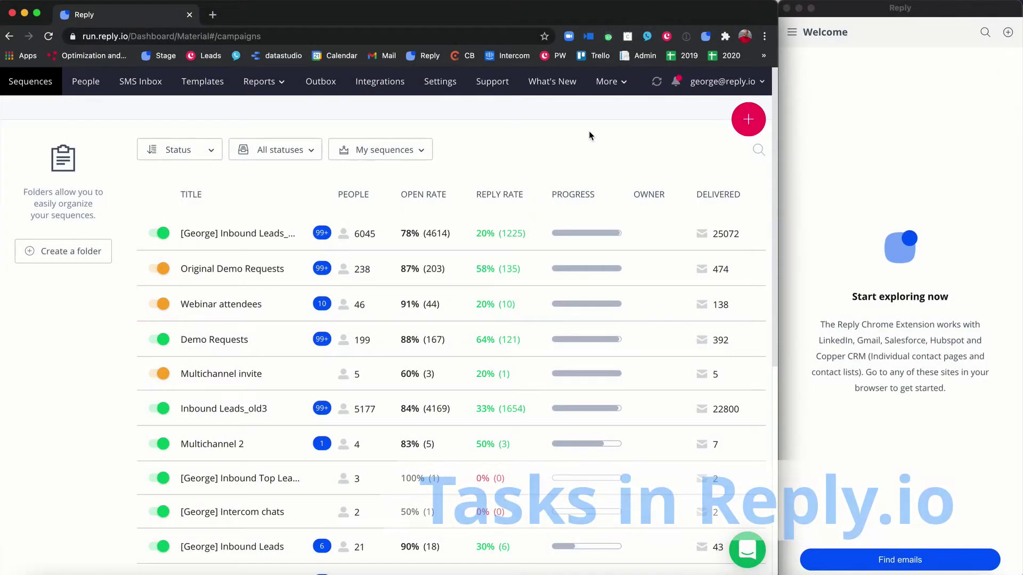
Open the '[George] 30+ missed' sequence from the extension menu and scroll to its steps.
click(792, 34)
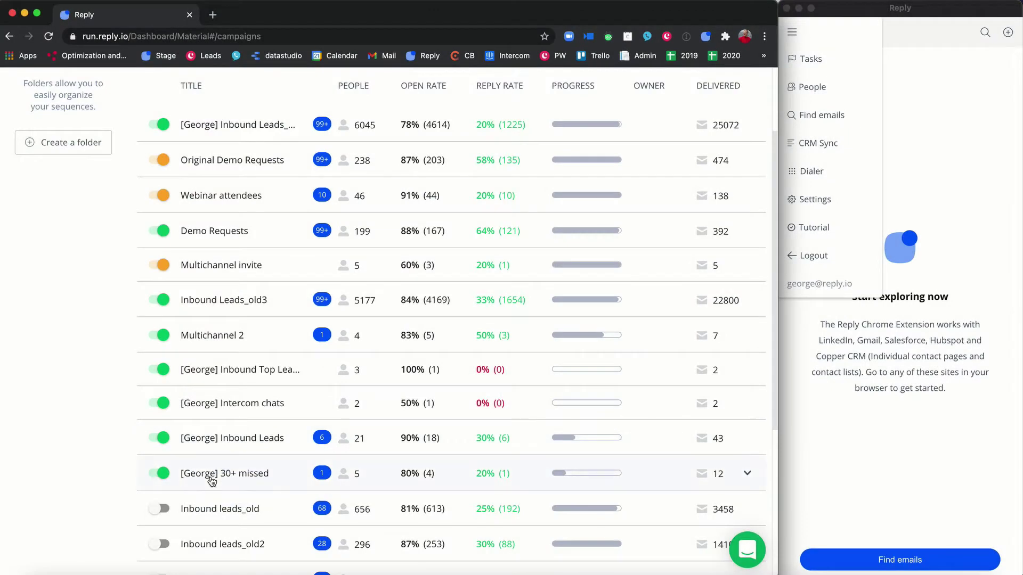
click(210, 474)
scroll(259, 488, down, 5)
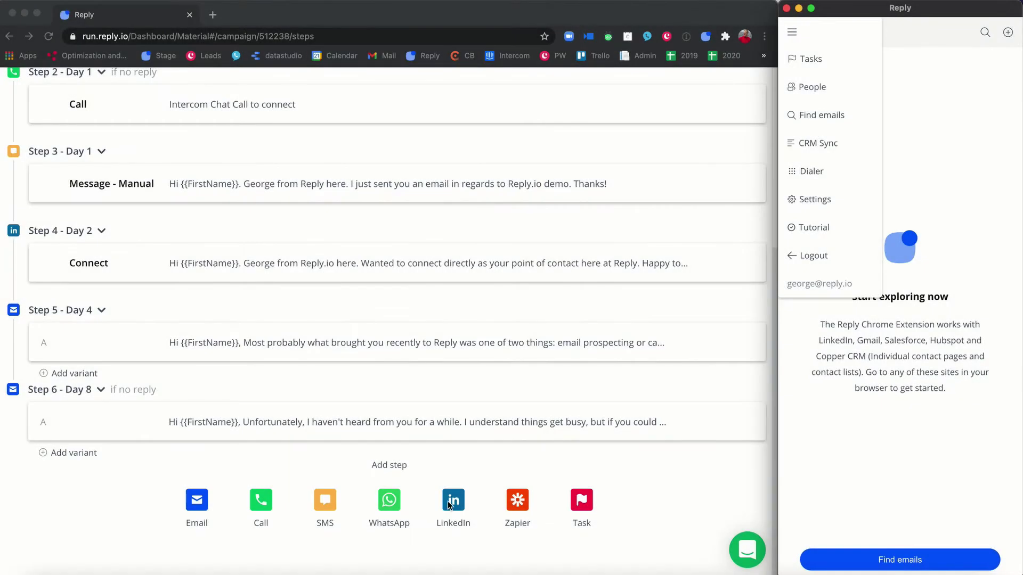
click(453, 499)
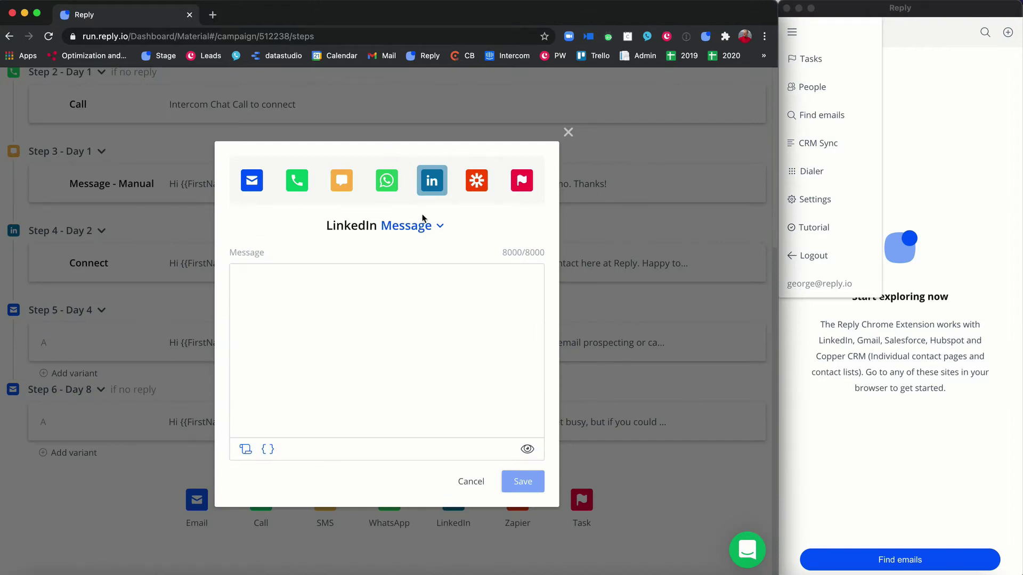
click(422, 223)
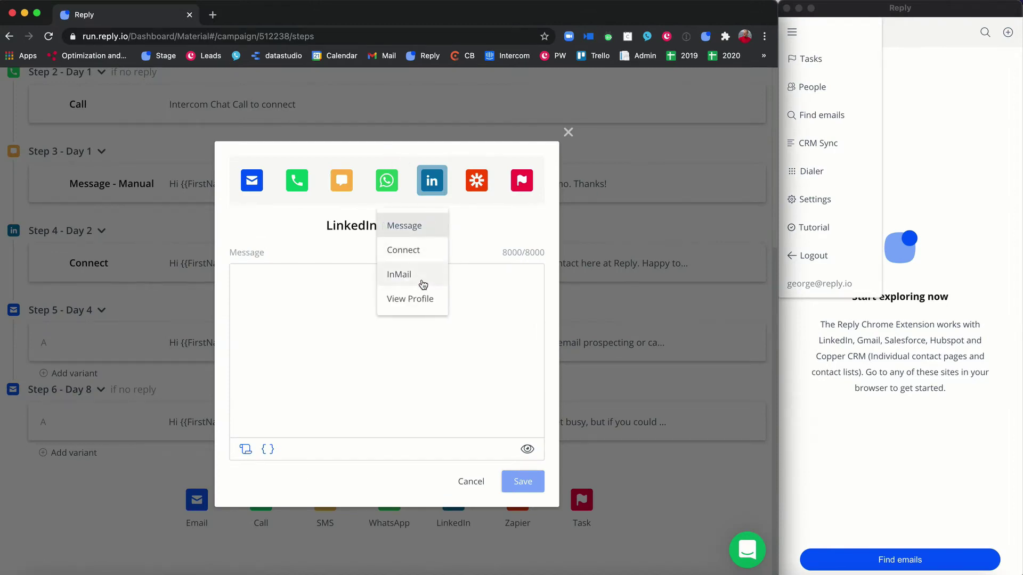
click(568, 141)
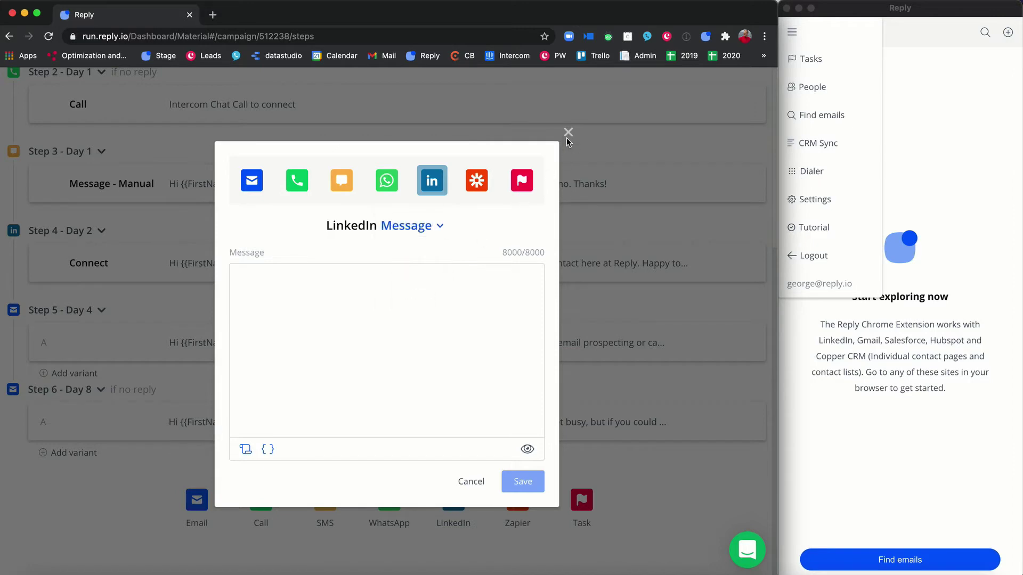
click(568, 134)
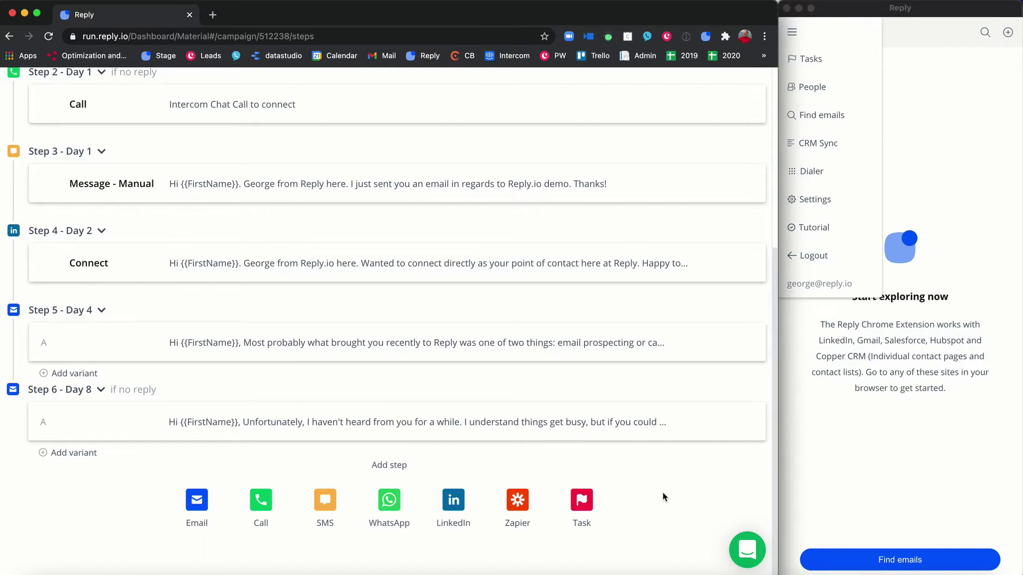
click(833, 435)
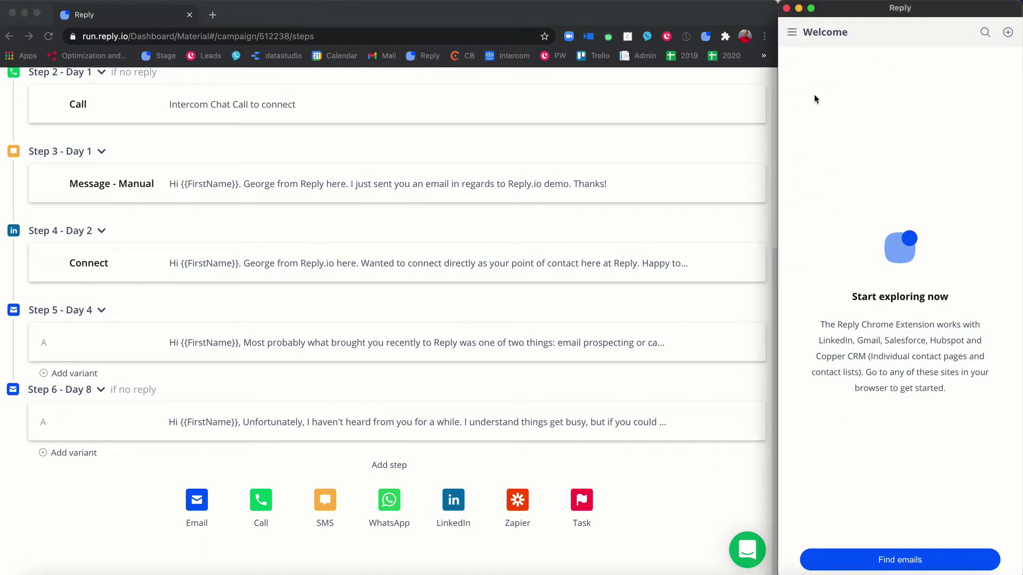
Switch the extension panel to this month's Tasks list through its navigation menu.
click(791, 33)
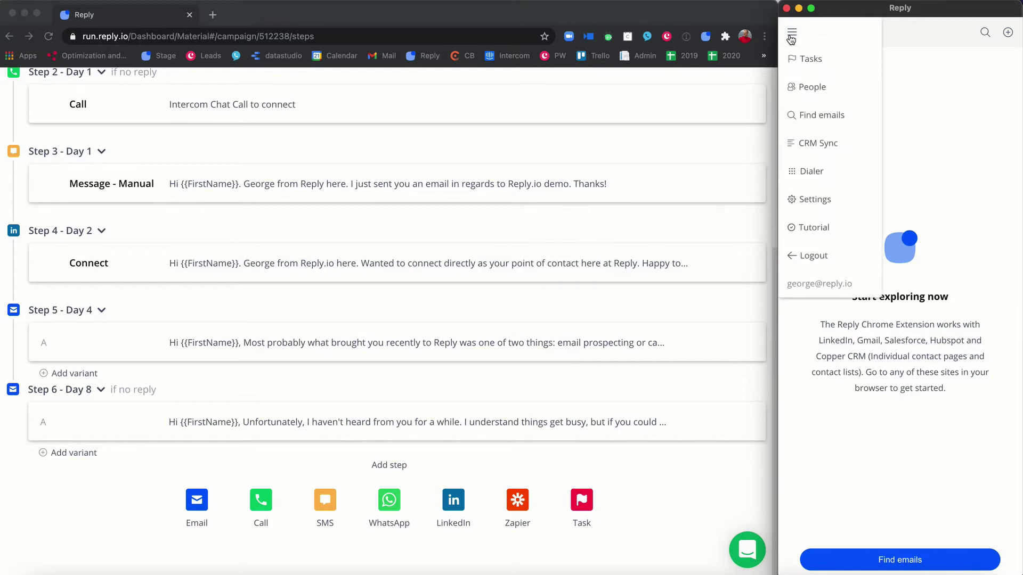
click(826, 63)
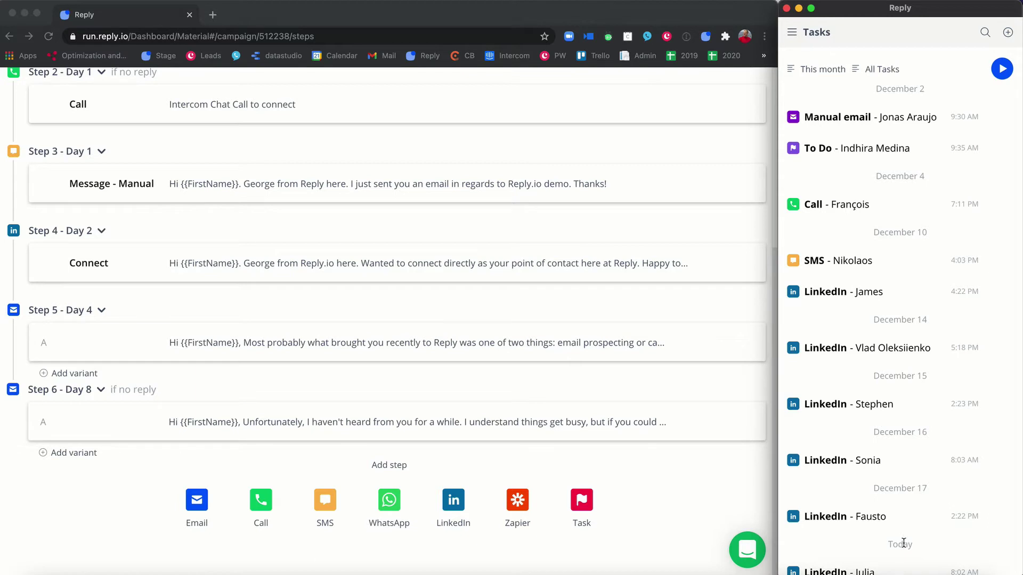
click(454, 501)
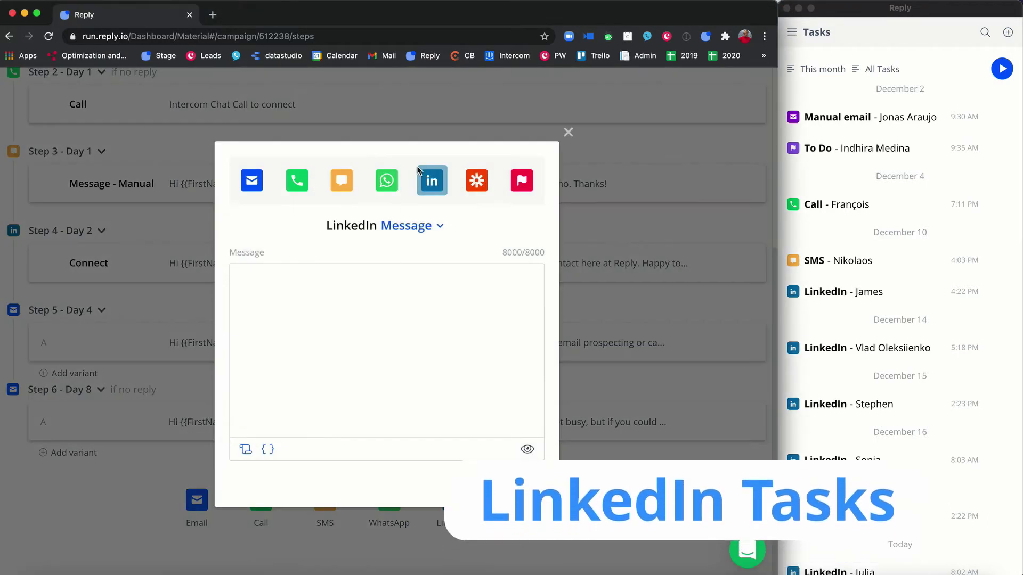
click(430, 224)
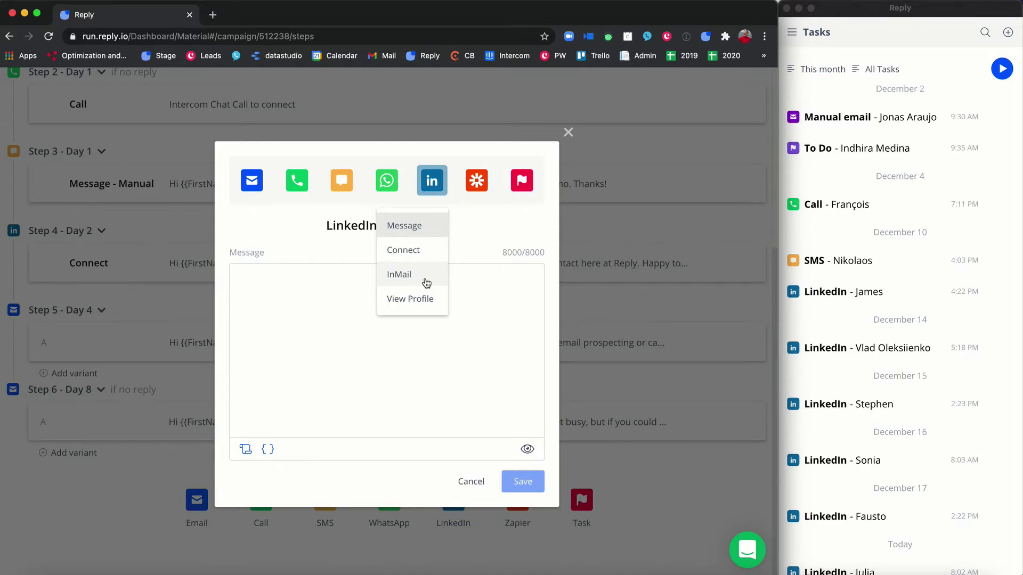
click(568, 134)
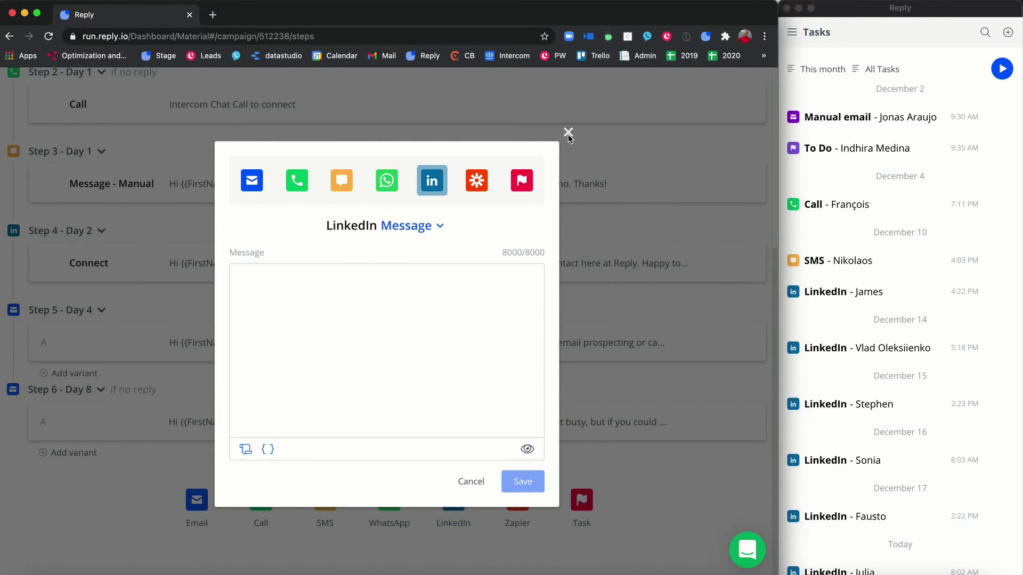
click(568, 134)
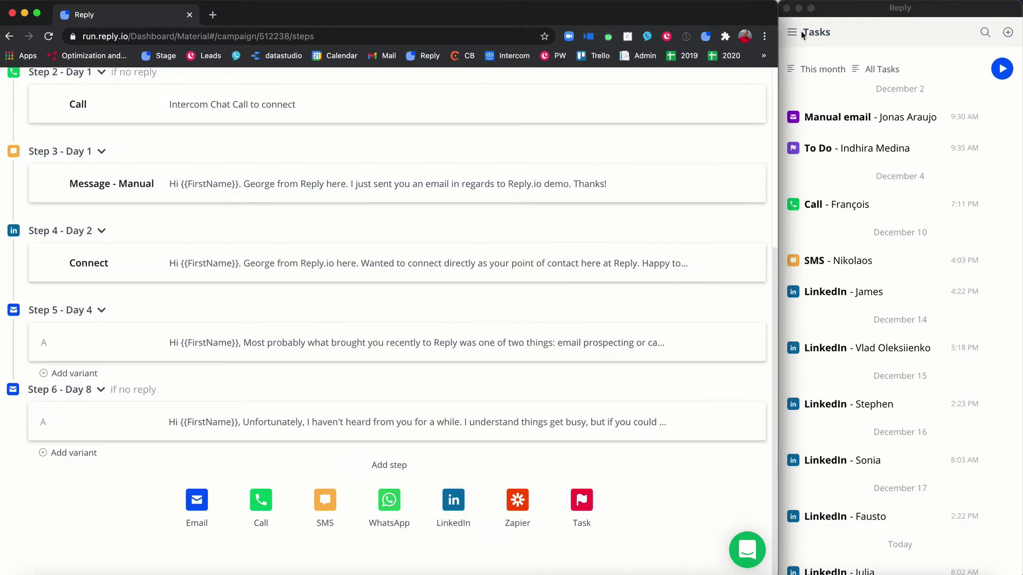
Filter this month's tasks to show only LinkedIn tasks.
click(868, 293)
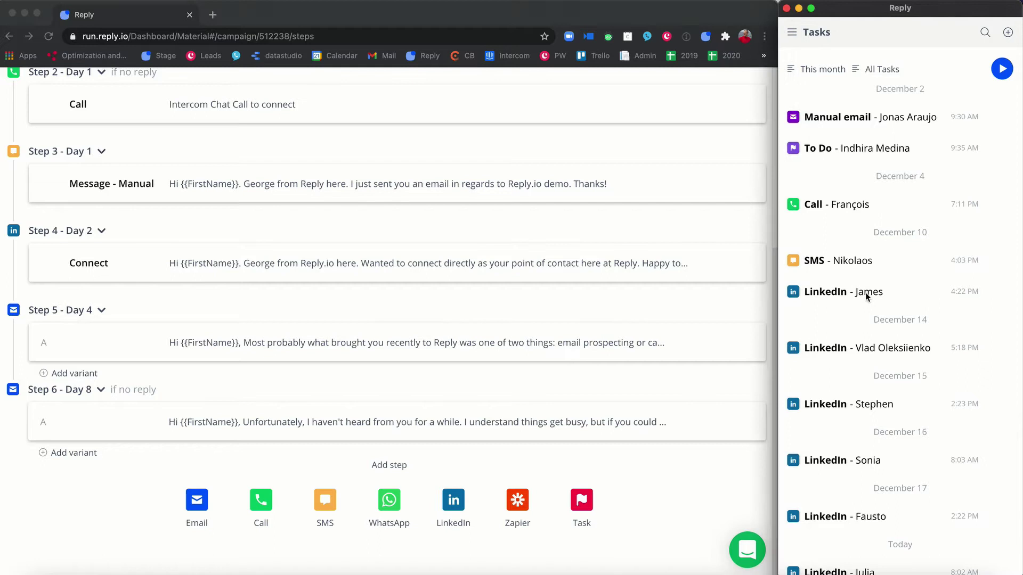
click(824, 70)
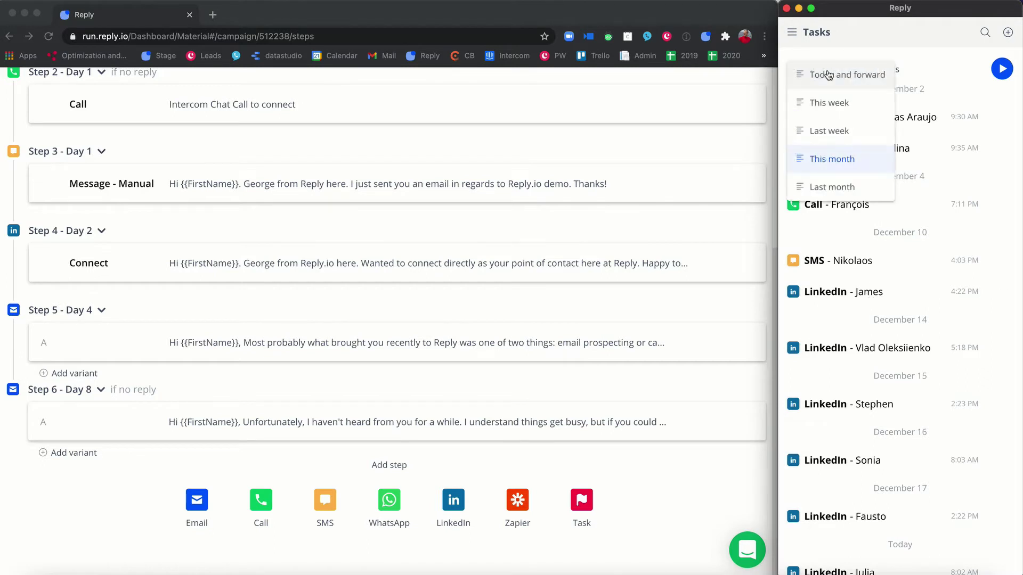
click(916, 75)
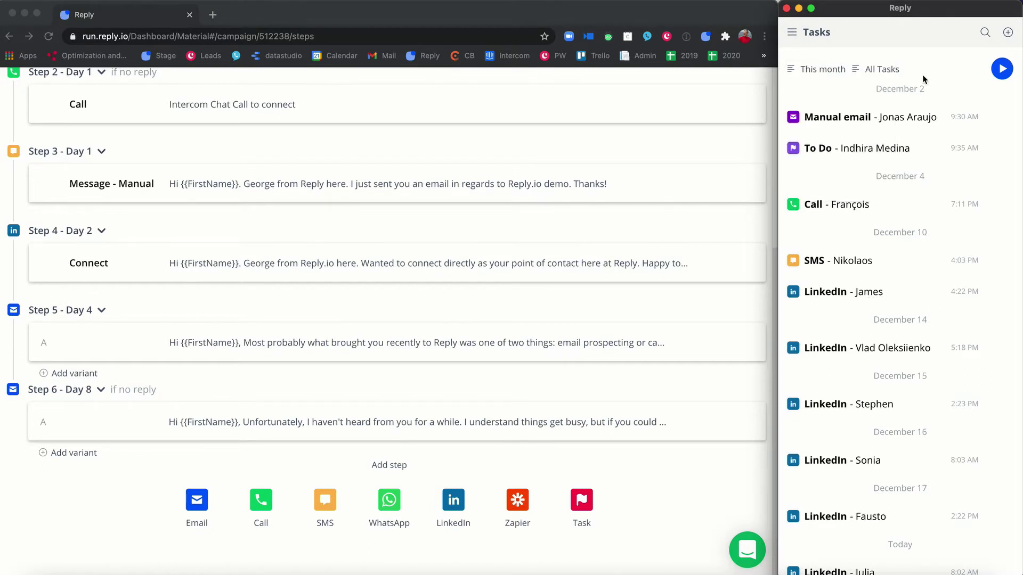
click(890, 75)
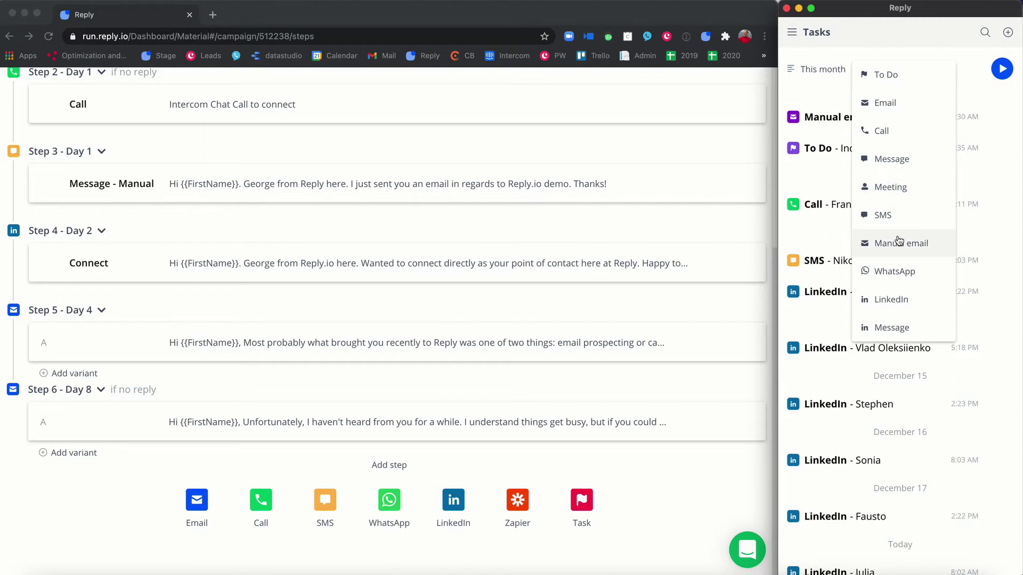
click(900, 301)
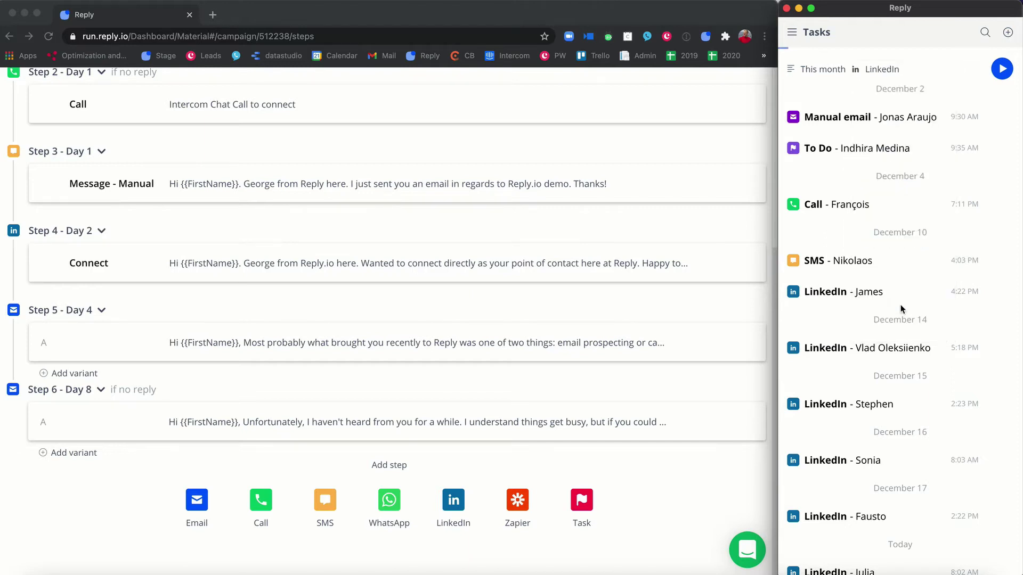
Start the task queue, skip to the second task, and open its InMail compose window.
click(1000, 70)
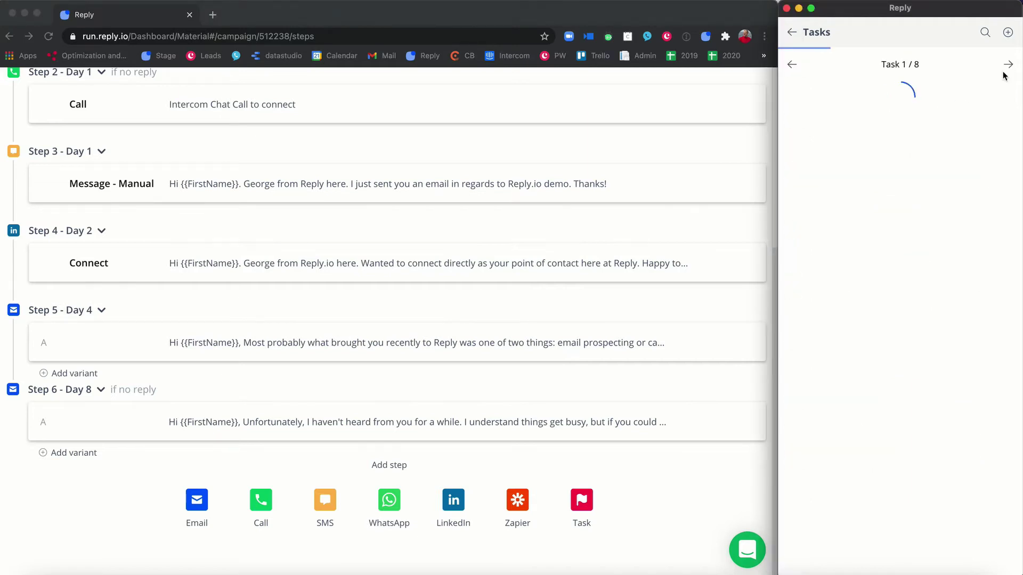
click(1008, 65)
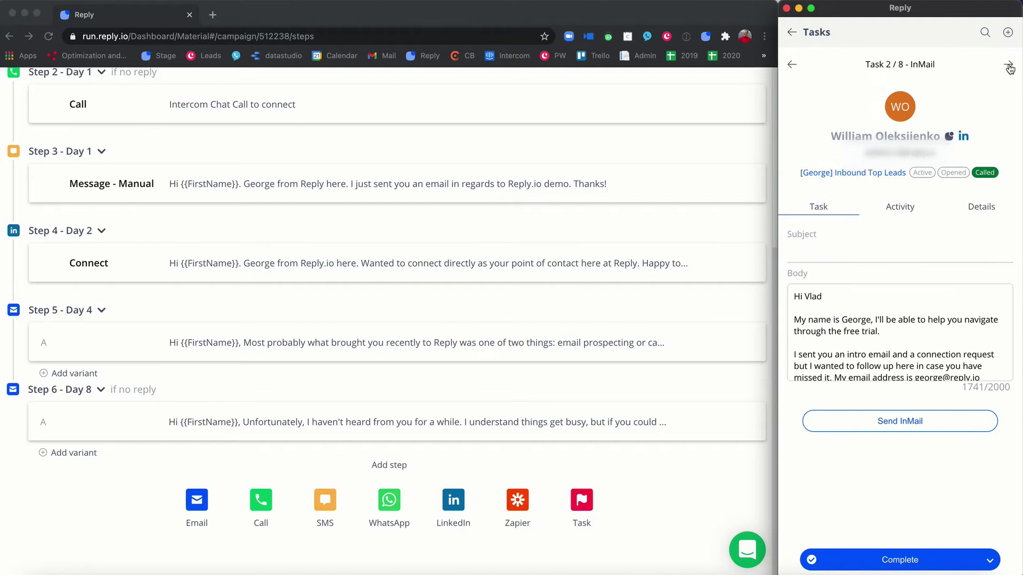
click(881, 426)
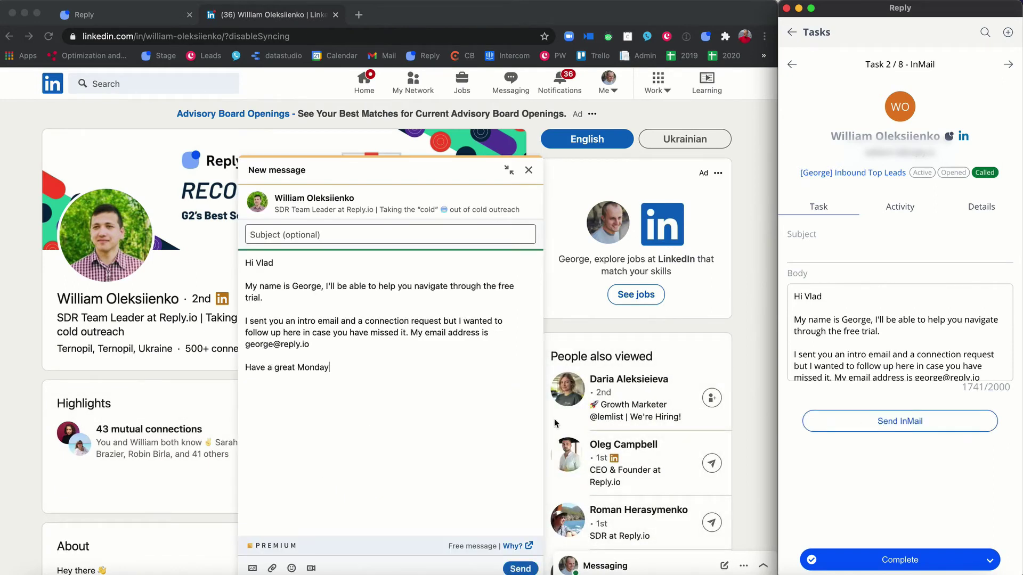
Add an exclamation mark to finish 'Have a great Monday!' and send the InMail.
click(377, 378)
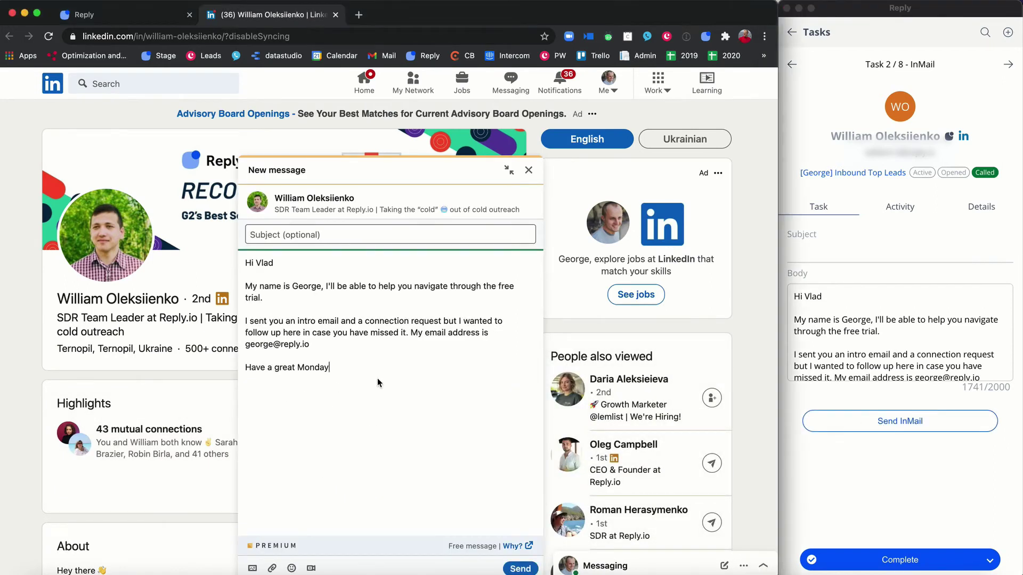
text(!)
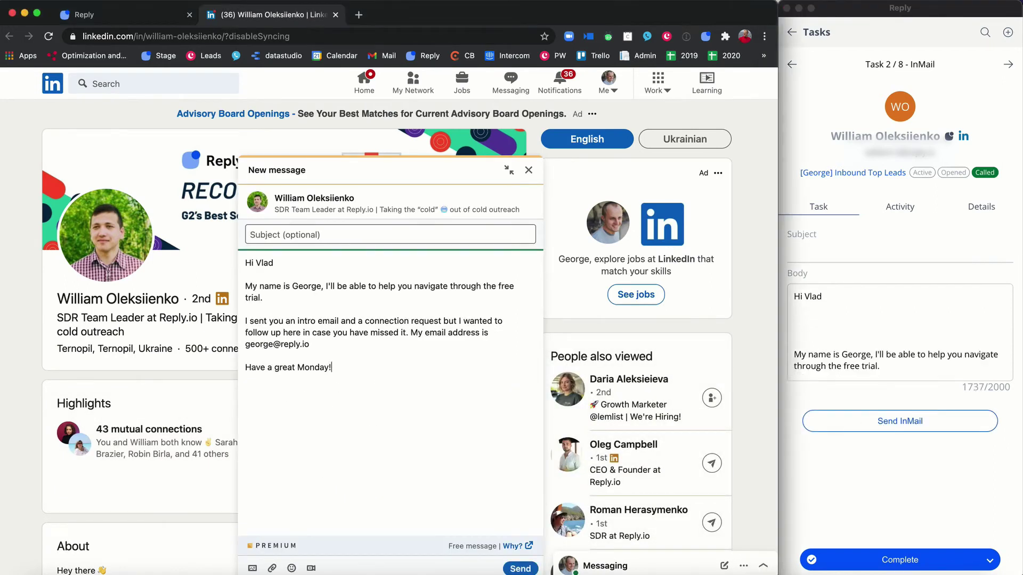
click(520, 568)
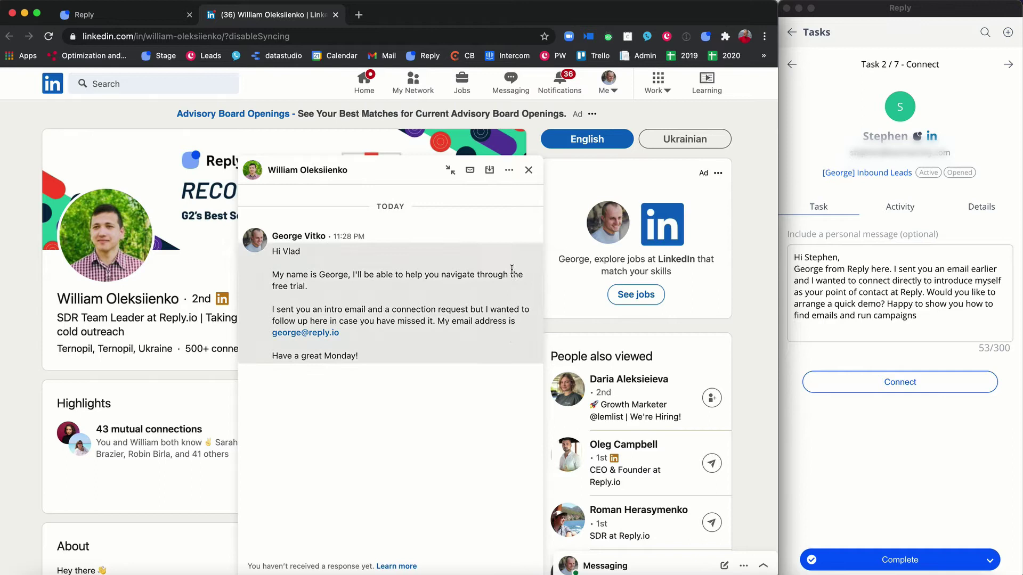
Close LinkedIn, view the Step 4 Connect message's variables, then exit its editor unchanged.
click(529, 170)
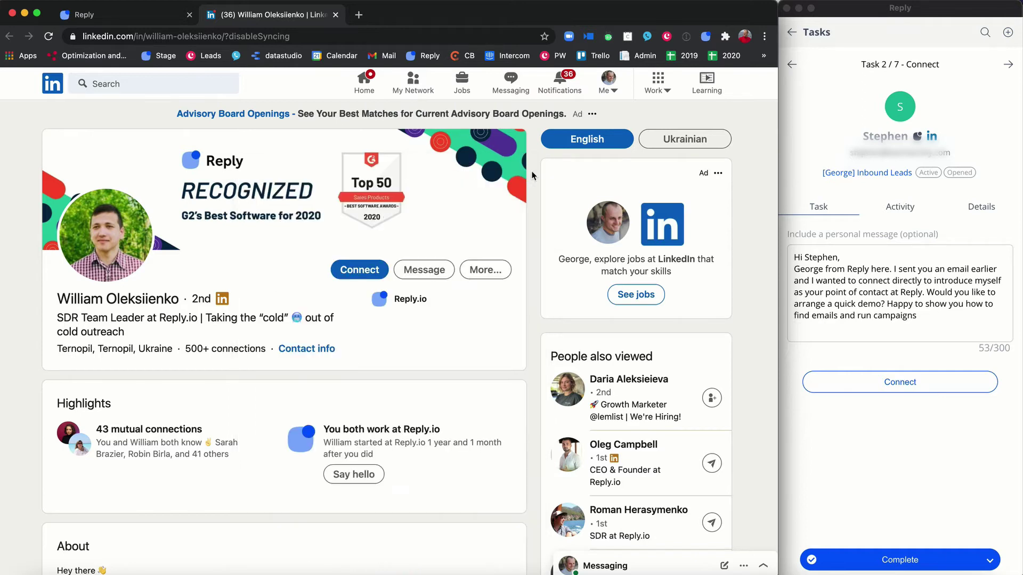
click(335, 15)
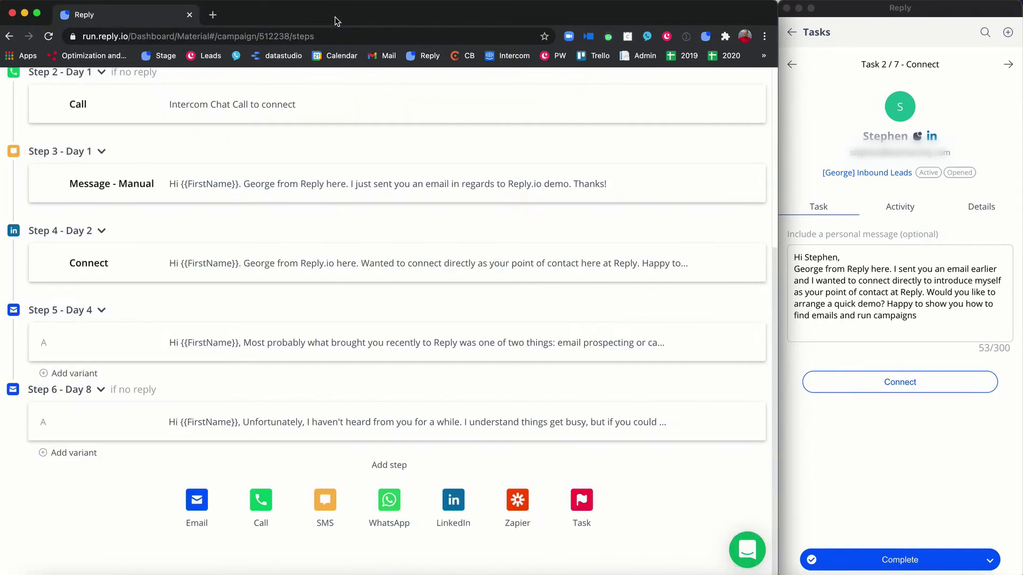
click(318, 271)
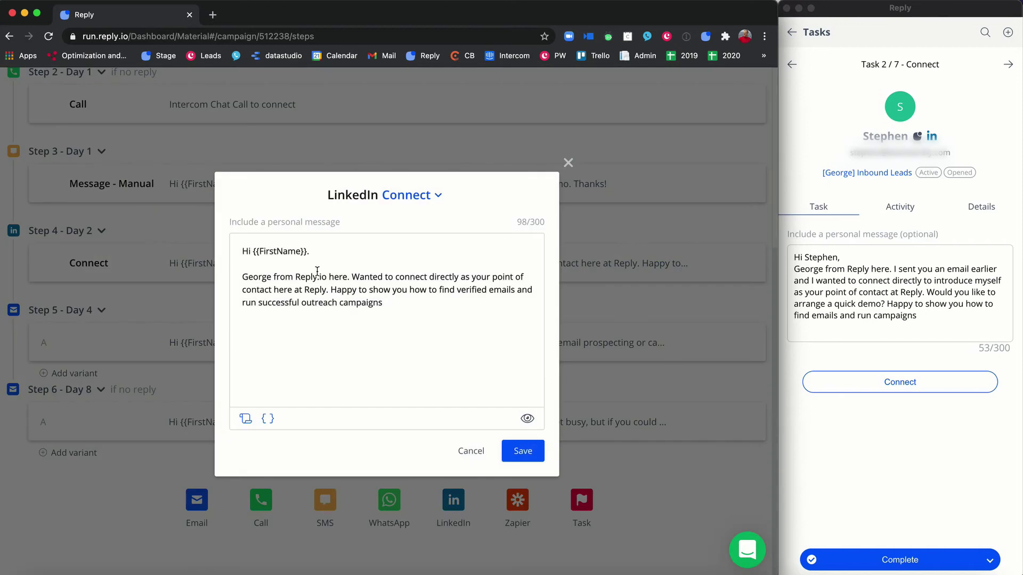
drag(254, 251, 335, 251)
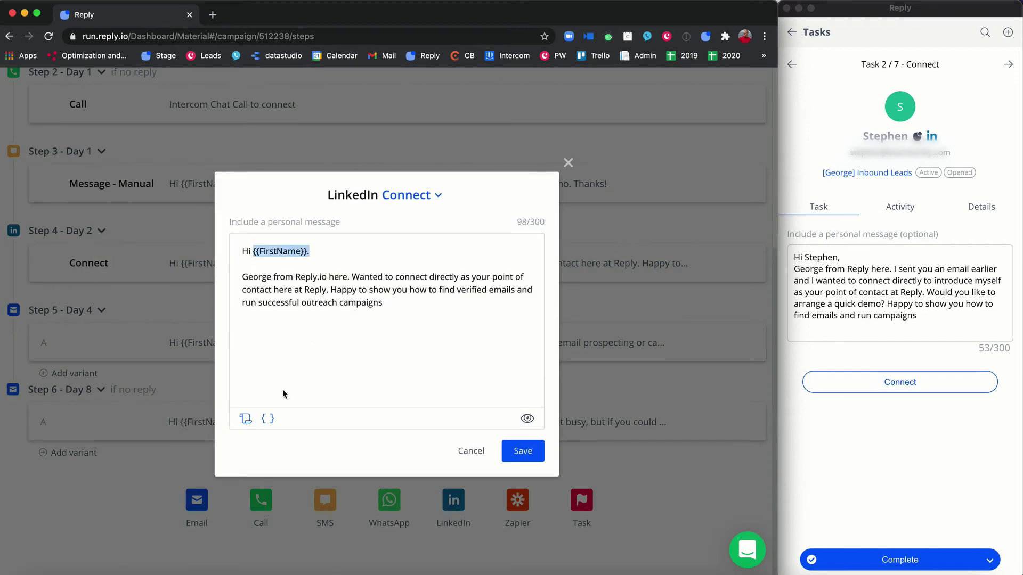
click(267, 419)
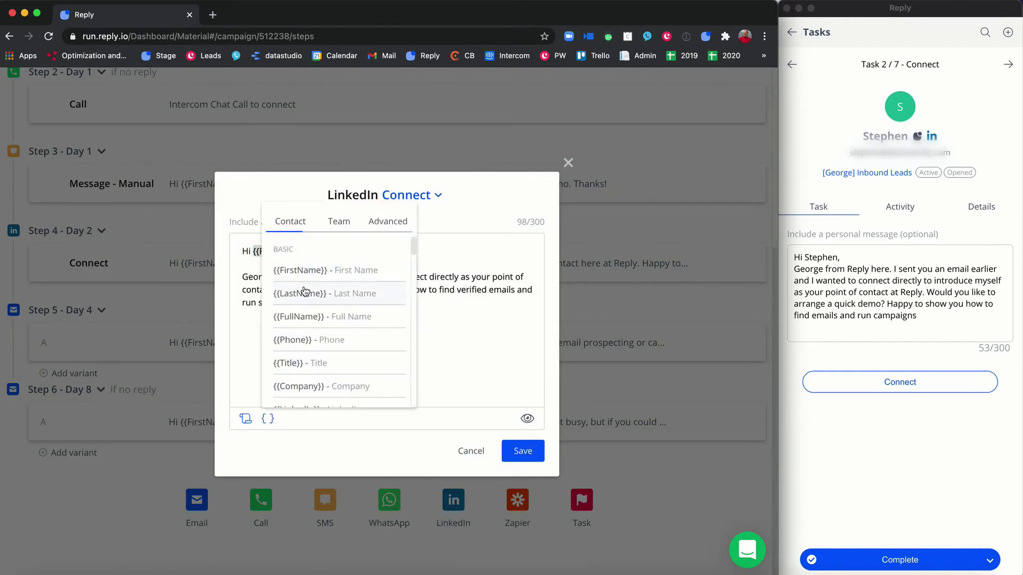
click(482, 331)
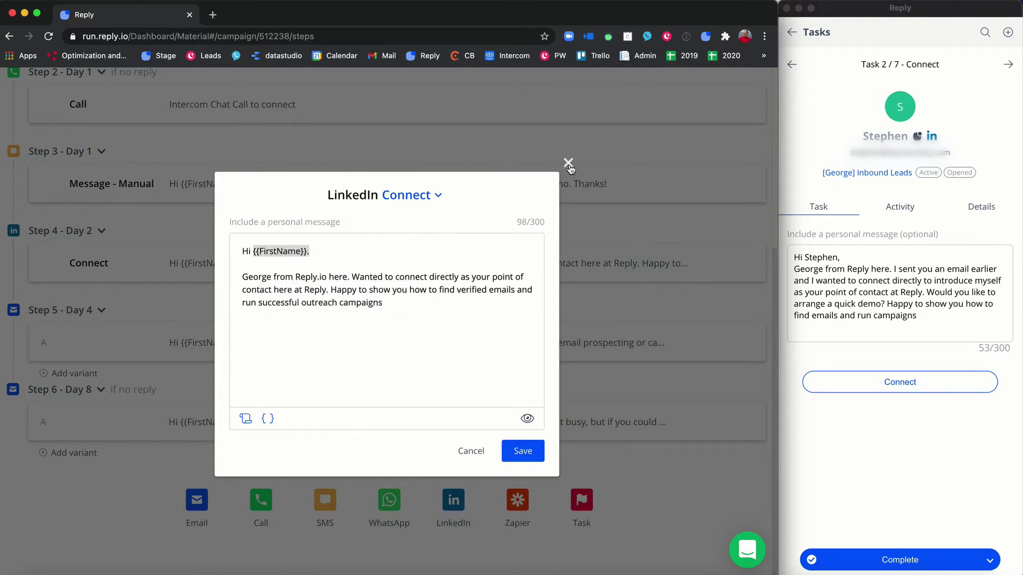
click(568, 163)
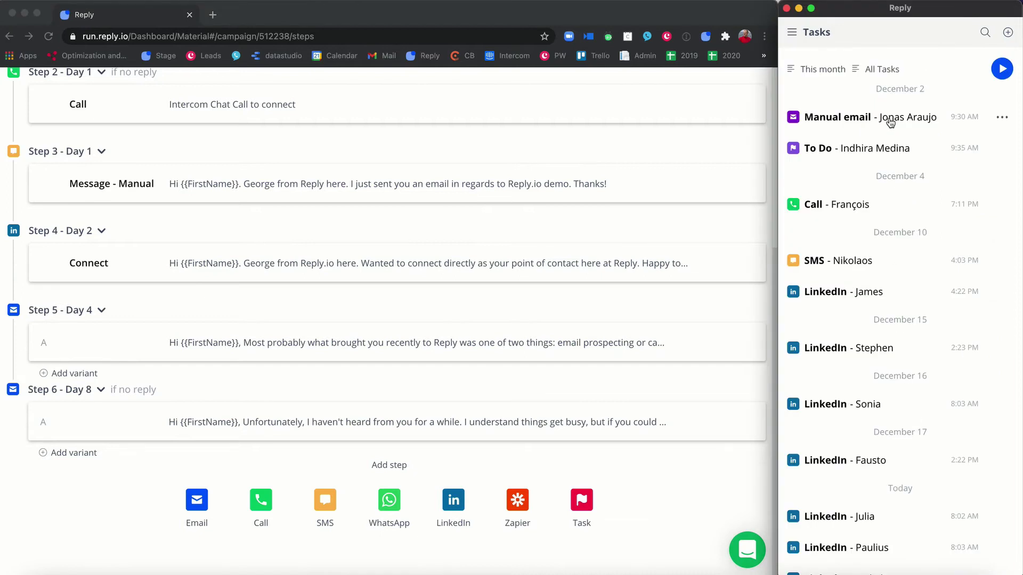
click(888, 118)
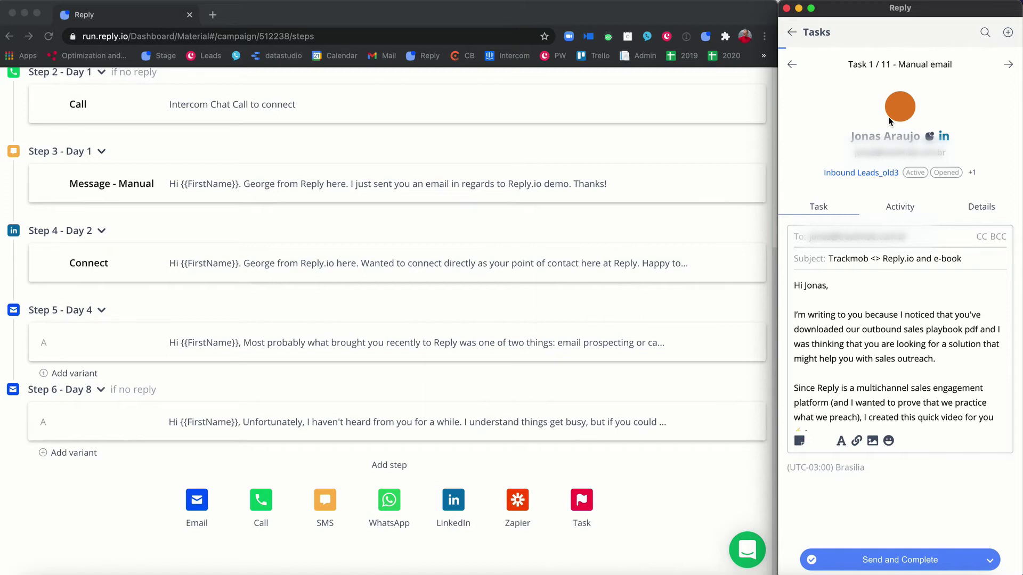
scroll(886, 374, down, 5)
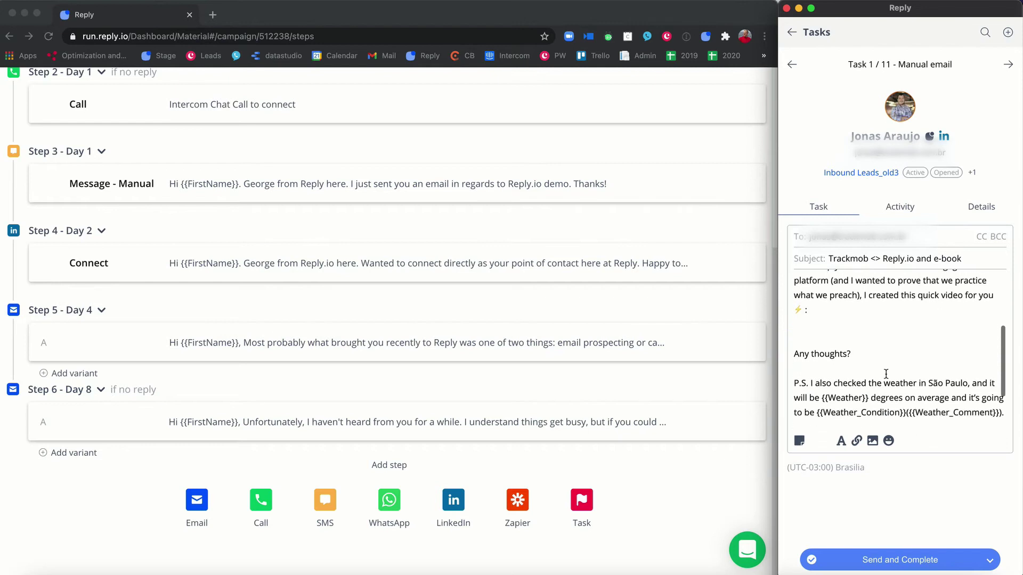
scroll(885, 375, up, 4)
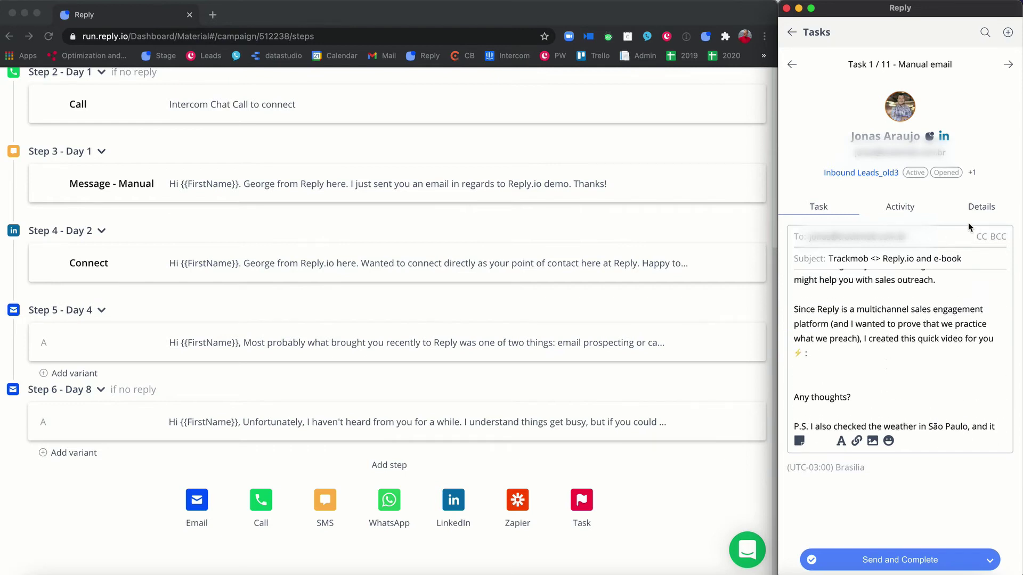
click(981, 238)
click(993, 237)
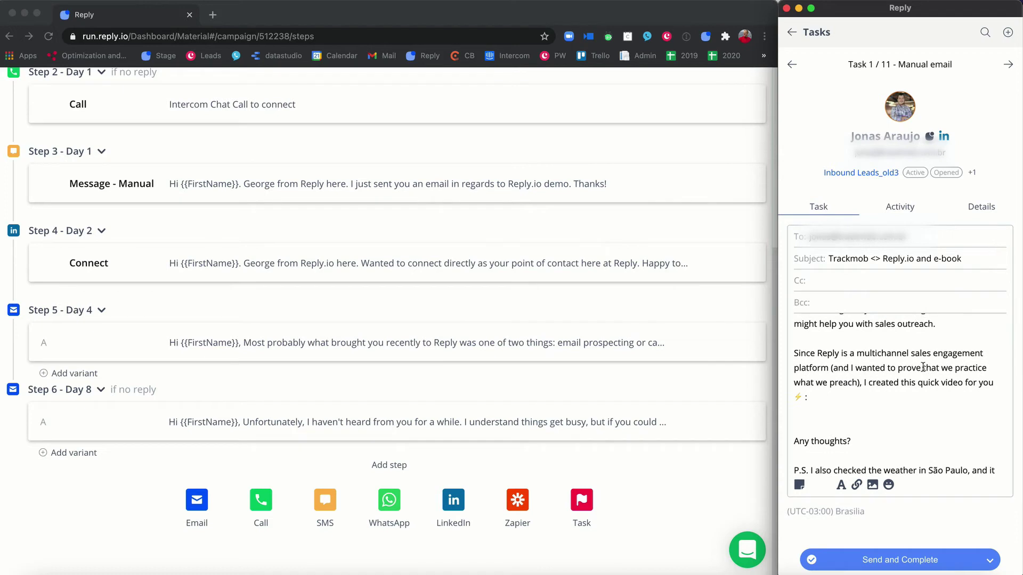
scroll(903, 332, up, 2)
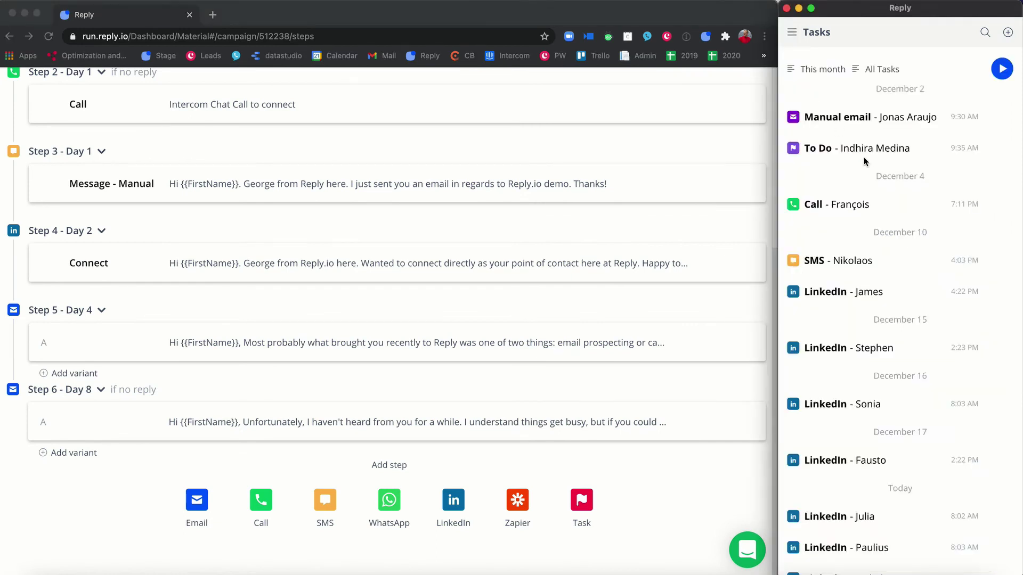
Call the contact from the Call task, hang up, and log & complete it as Positive.
click(873, 208)
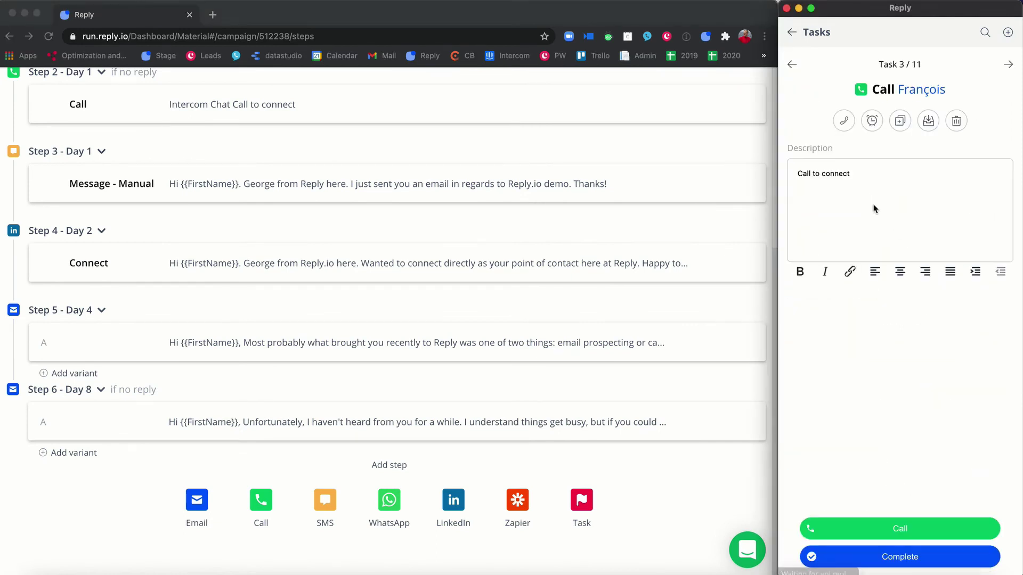
click(907, 533)
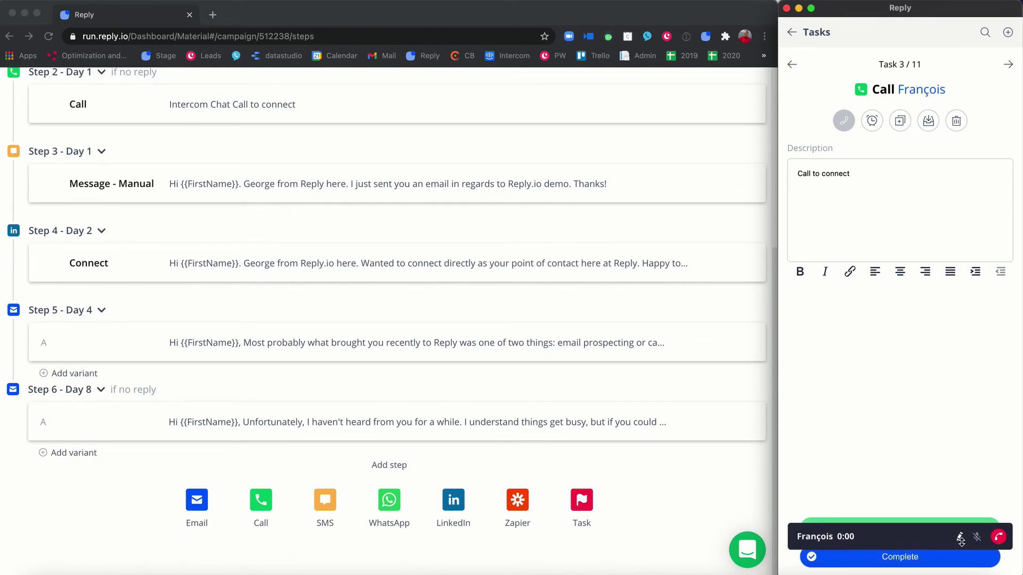
click(962, 539)
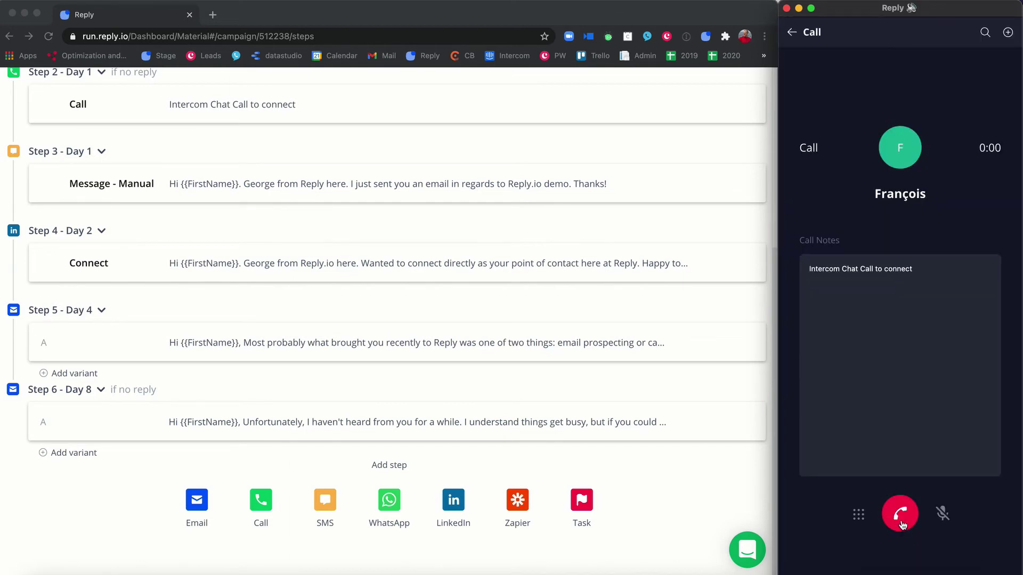
click(902, 528)
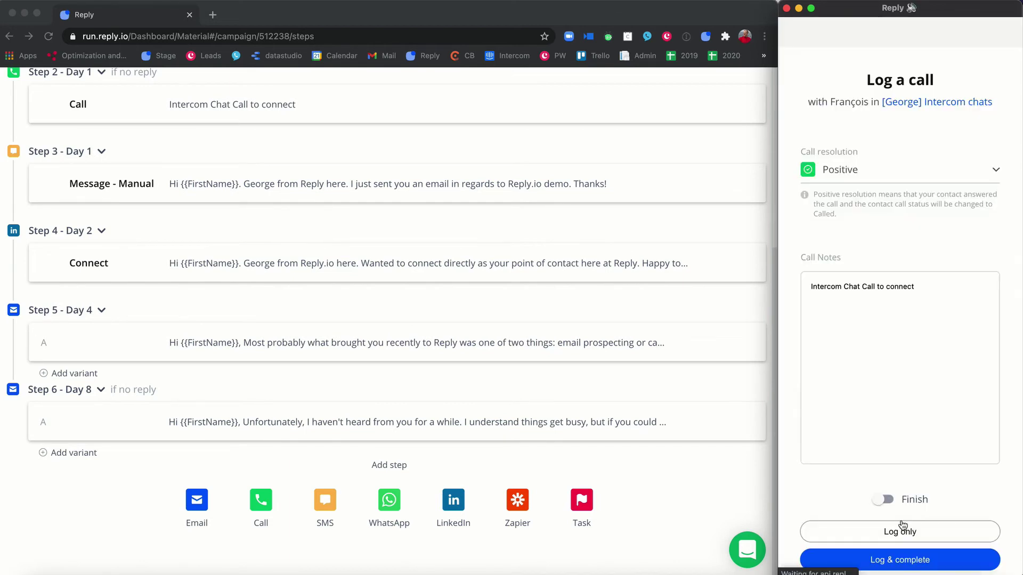
click(904, 559)
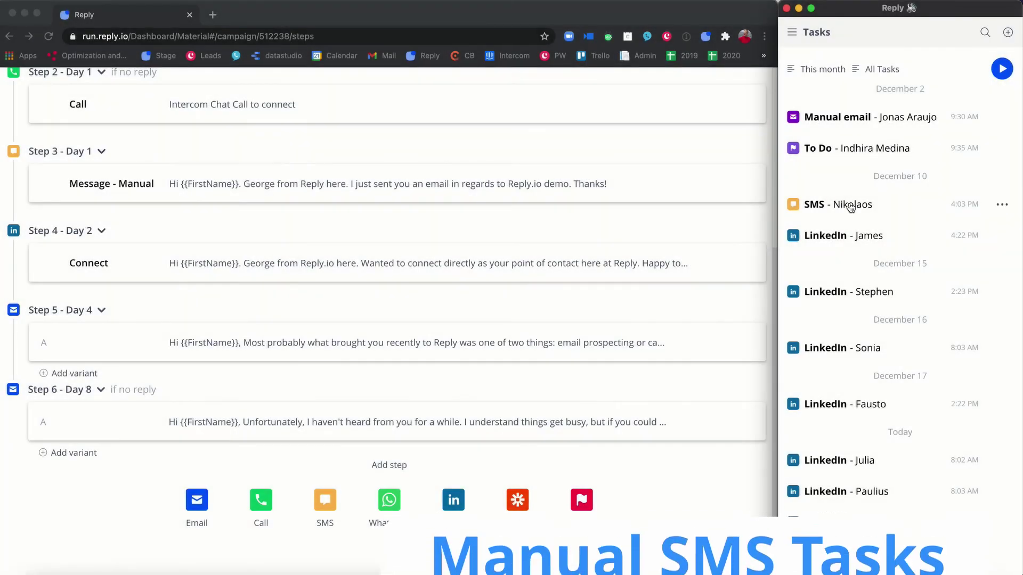
Add 'Looking forward to hearing from you!' on a new line after 'Thanks!' in the SMS and send.
click(850, 205)
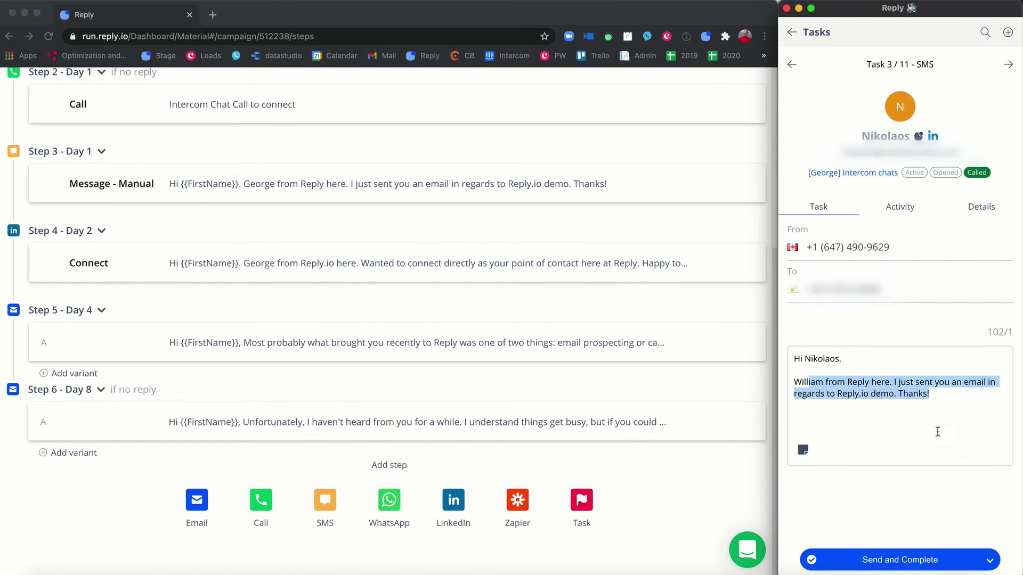
drag(807, 379, 937, 430)
click(960, 441)
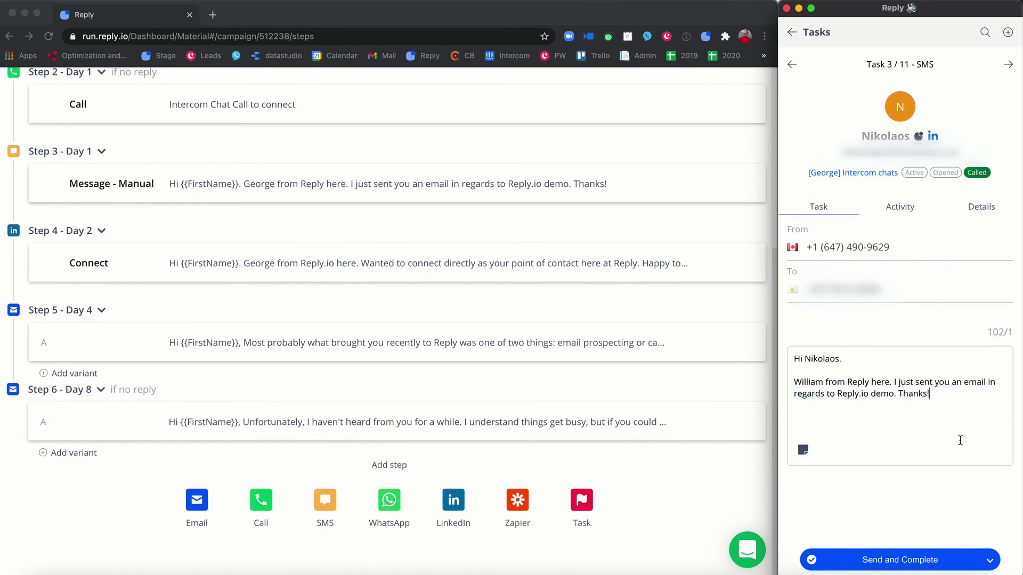
key(Return)
text(Looking )
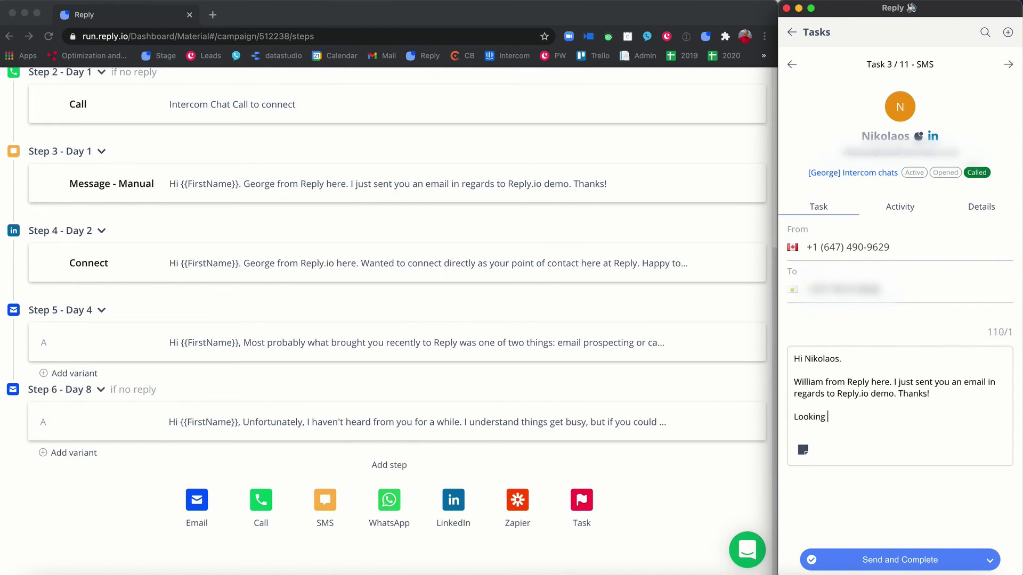
text(forward to hearing from you)
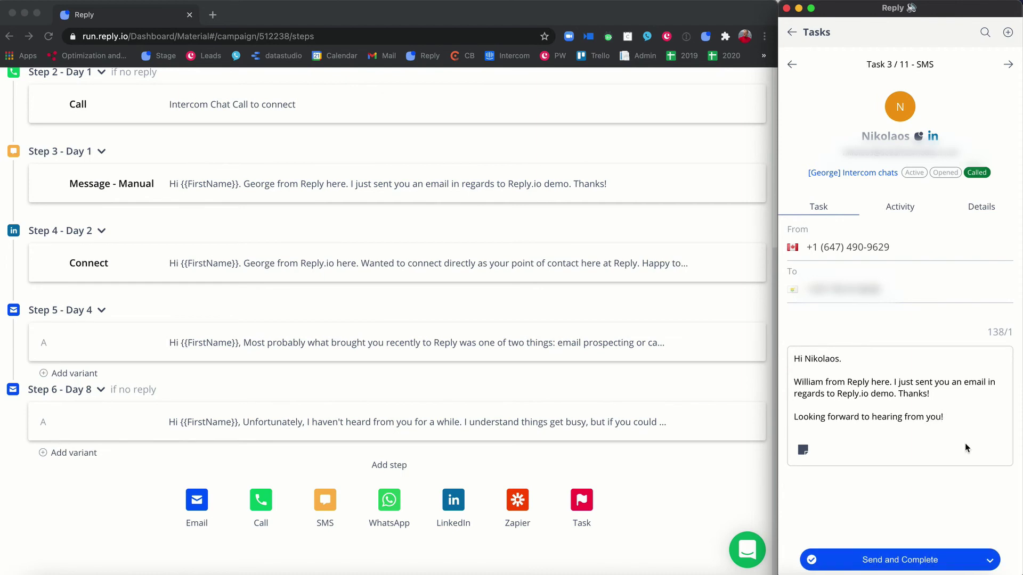
text(!)
click(990, 560)
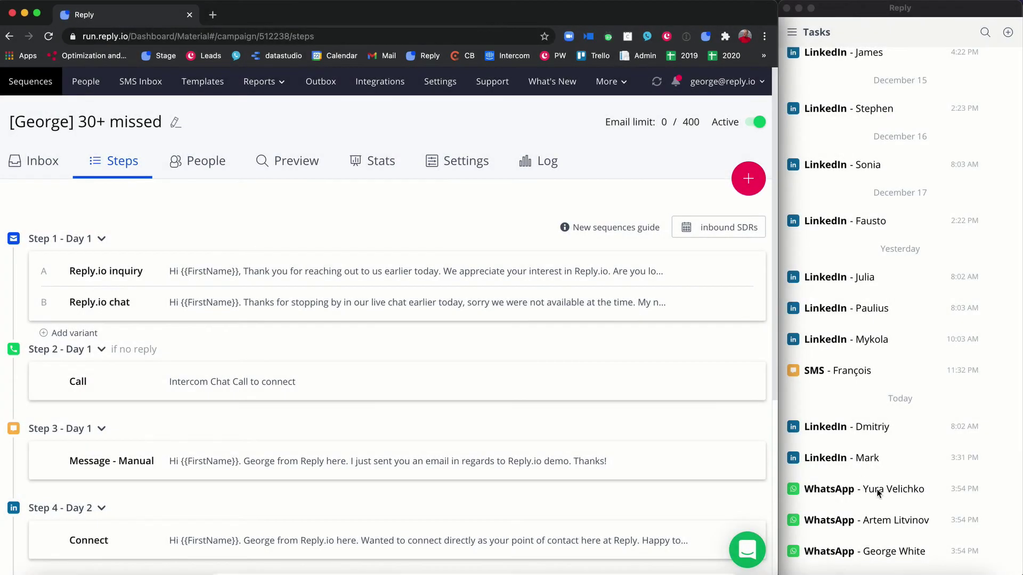
Open the first WhatsApp task, select its message, and pass it to WhatsApp Web.
click(888, 493)
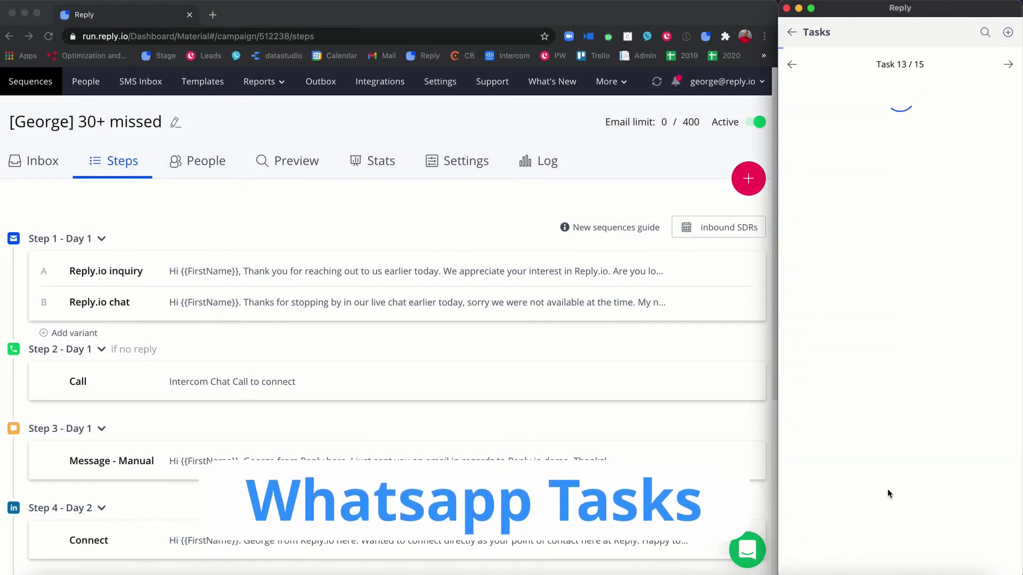
click(912, 292)
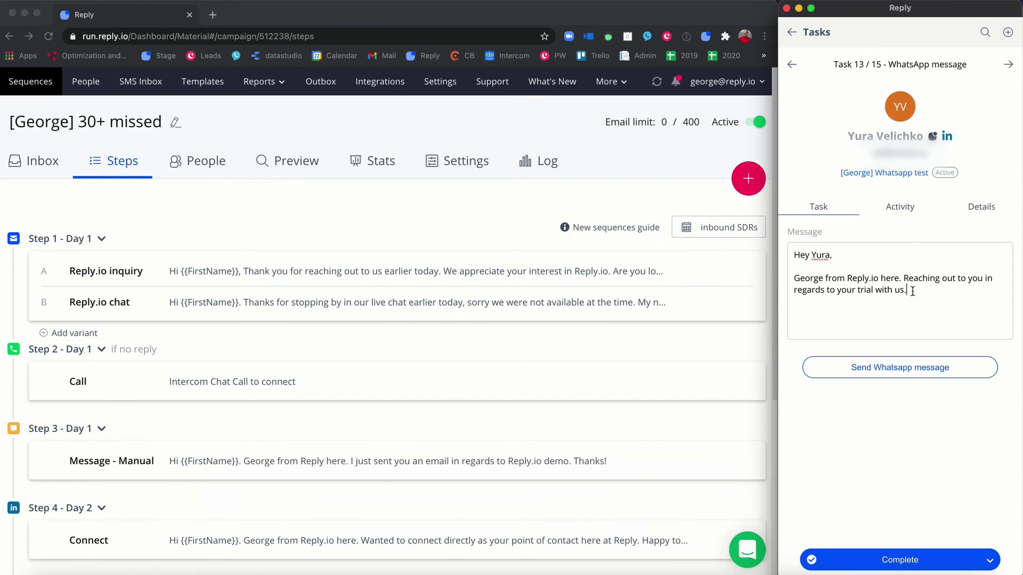
drag(912, 291, 780, 242)
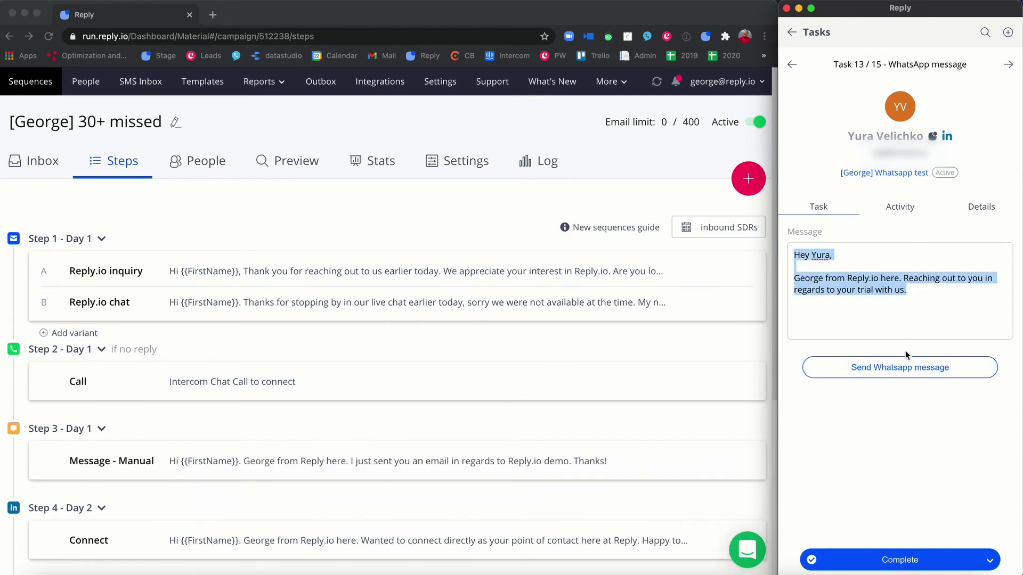
click(899, 367)
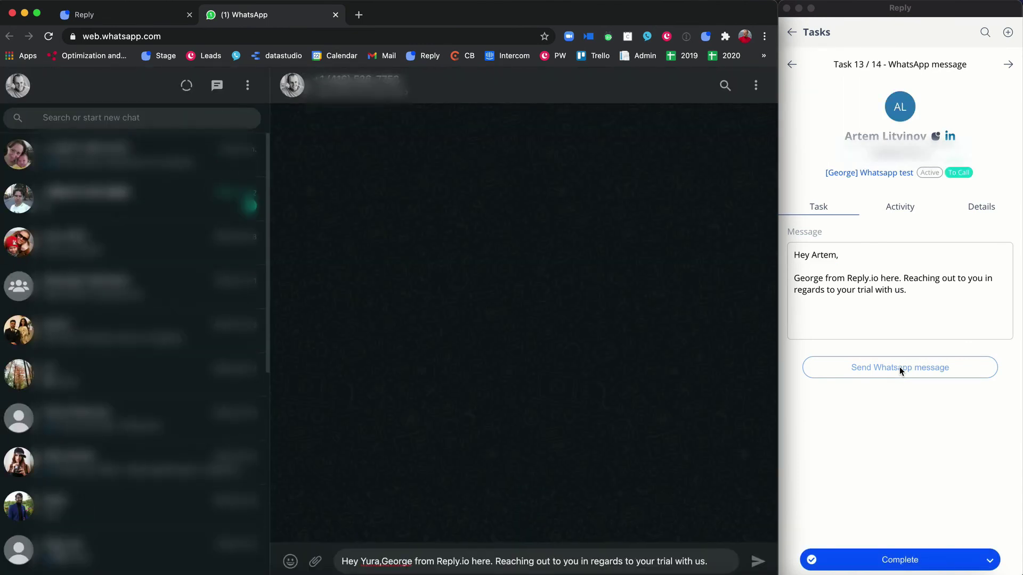
Send the prefilled trial follow-up message in the WhatsApp Web chat.
click(756, 563)
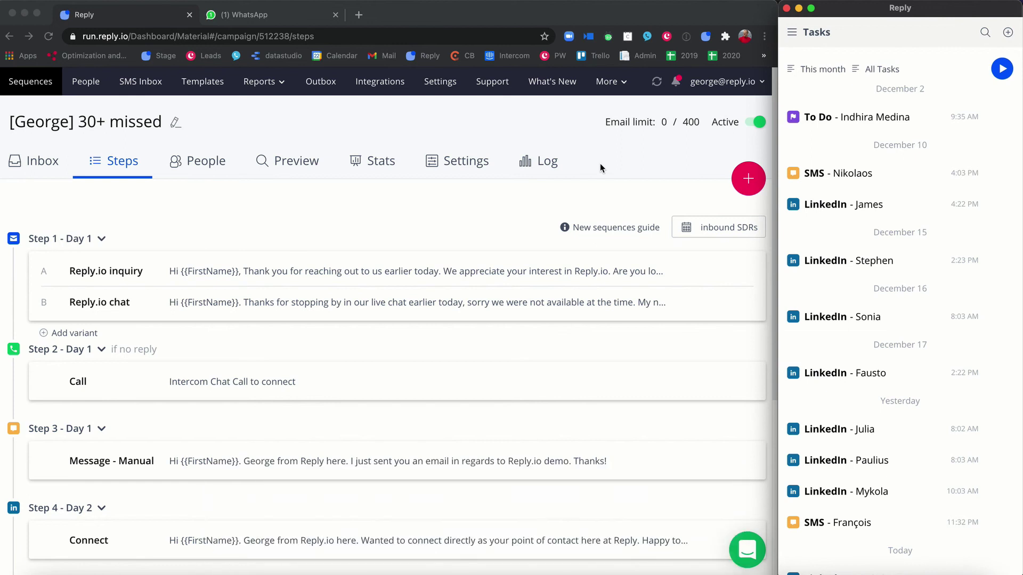
Start a new task in the extension and set its type to Call.
click(1008, 33)
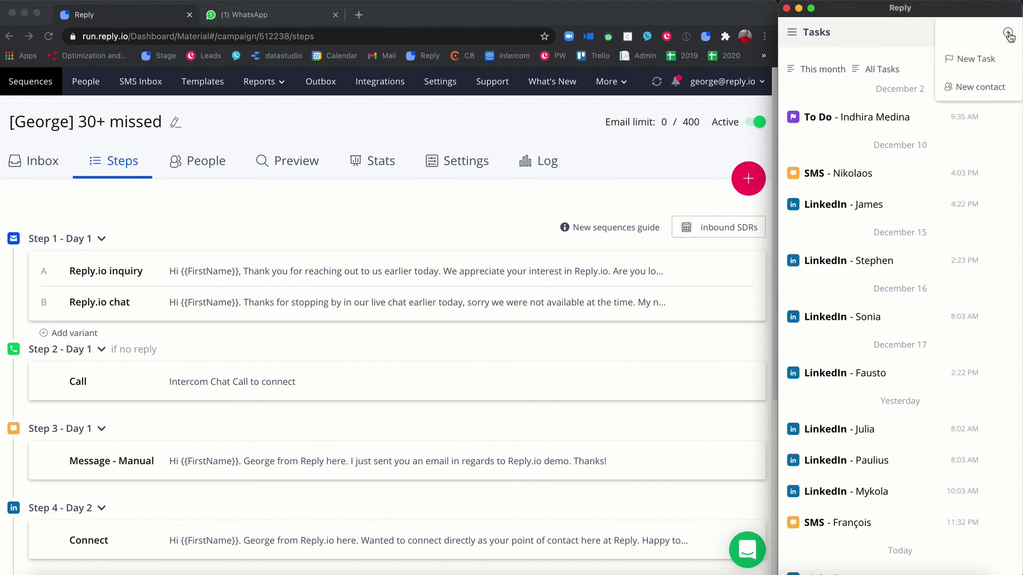
click(985, 64)
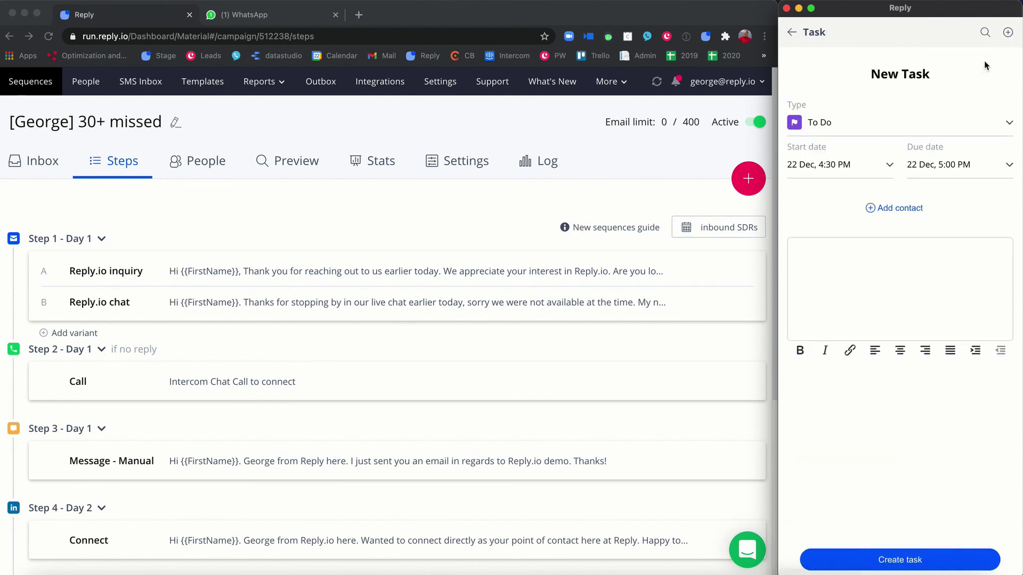
click(880, 122)
click(862, 189)
Search for and attach the contact, then enter 'adsfasdfasdf' as the task description.
click(908, 208)
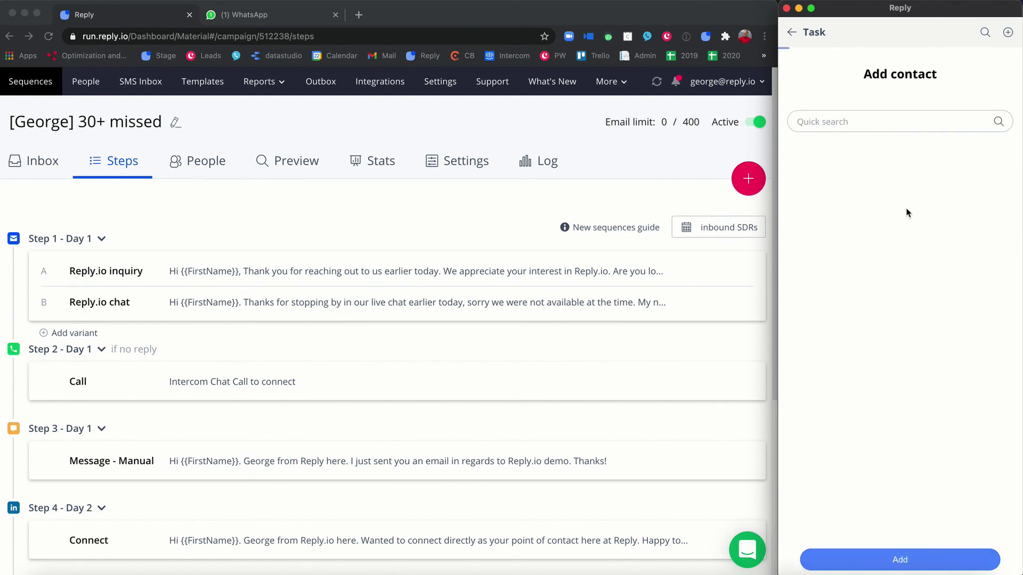
text(george)
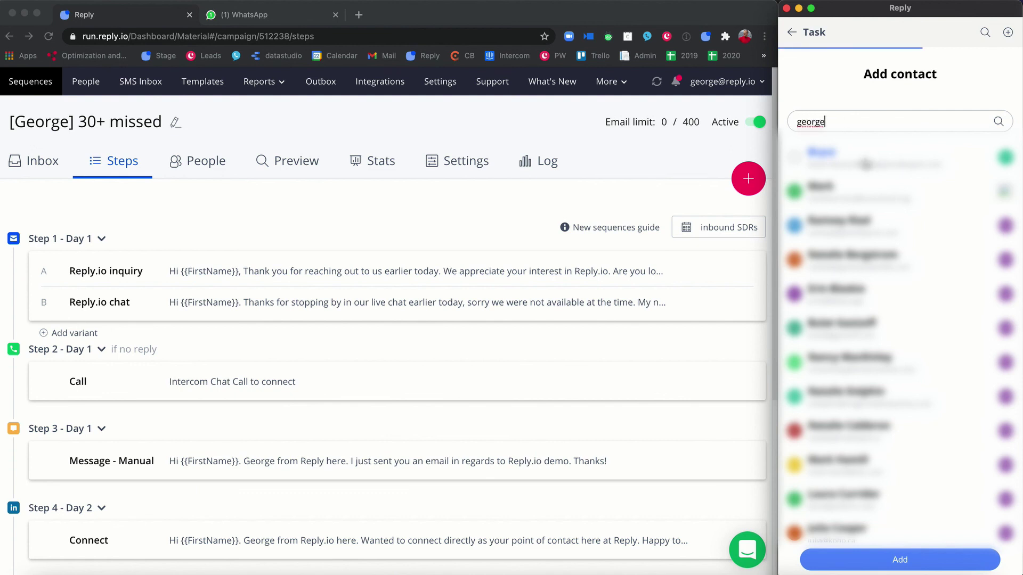
click(866, 160)
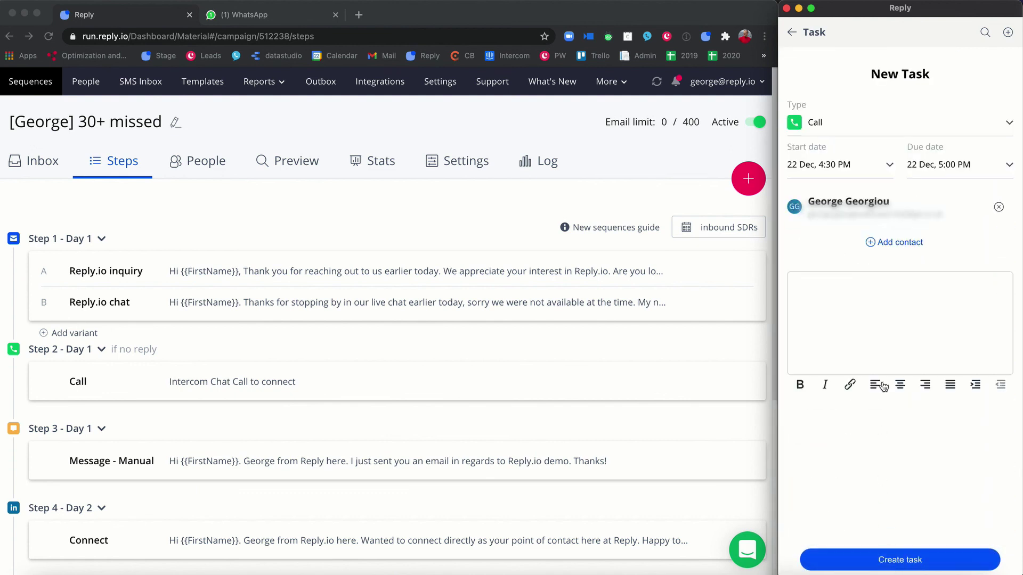
click(888, 352)
text(adsfasdfasdf)
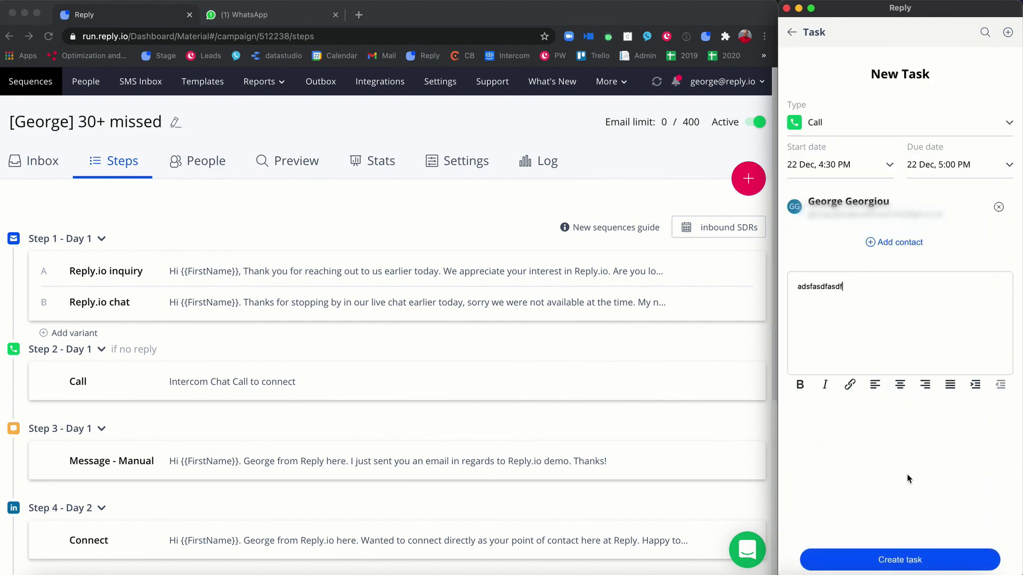